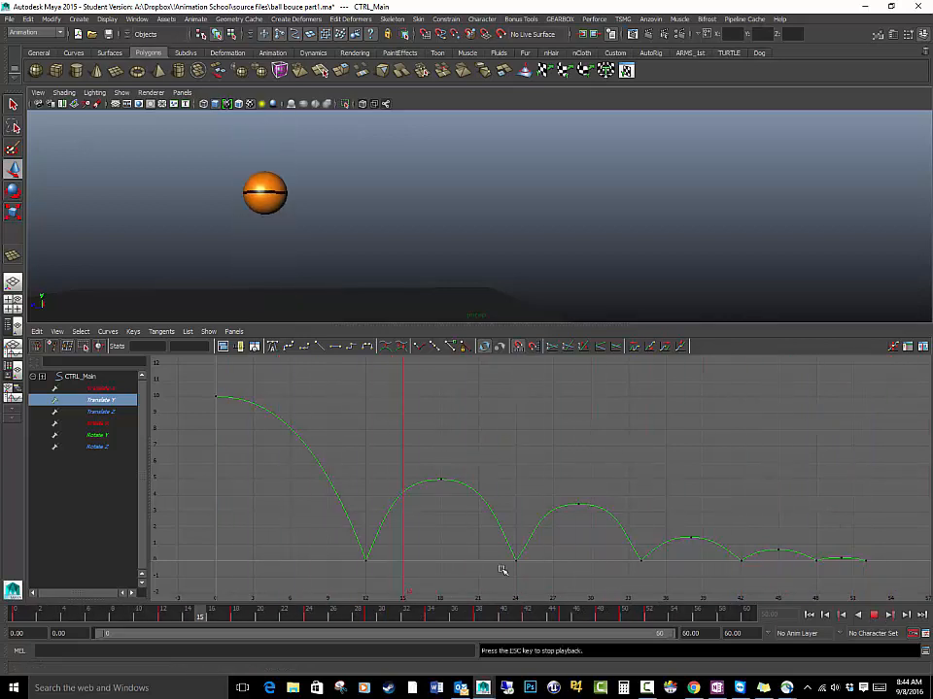
# Stop the playback, return to frame 0 and show only CTRL_Main's Translate Z curve in the Graph Editor
pyautogui.click(872, 619)
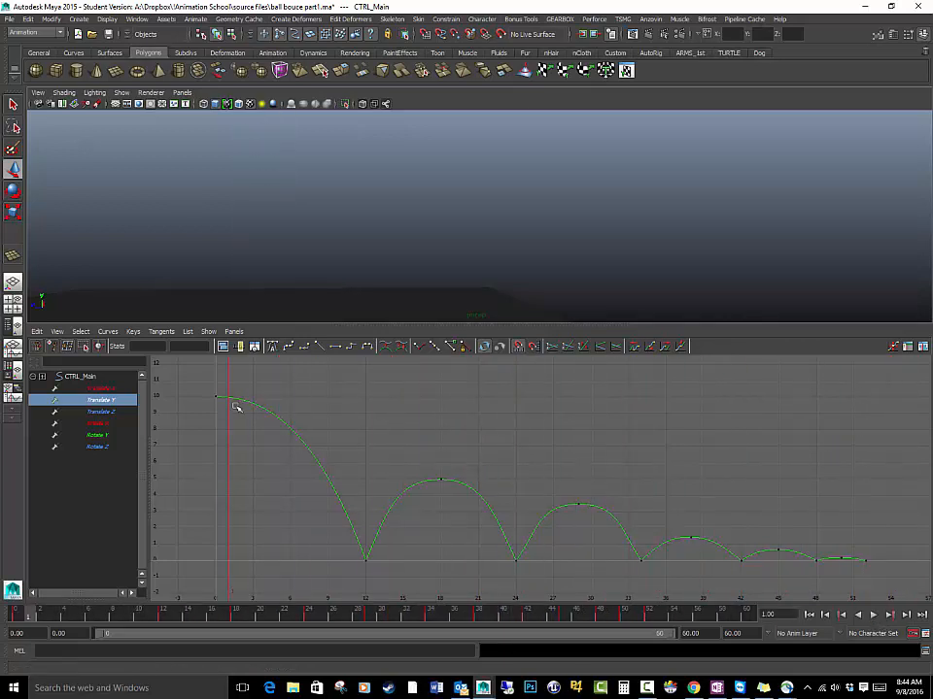
pyautogui.moveTo(24, 615); pyautogui.dragTo(17, 615)
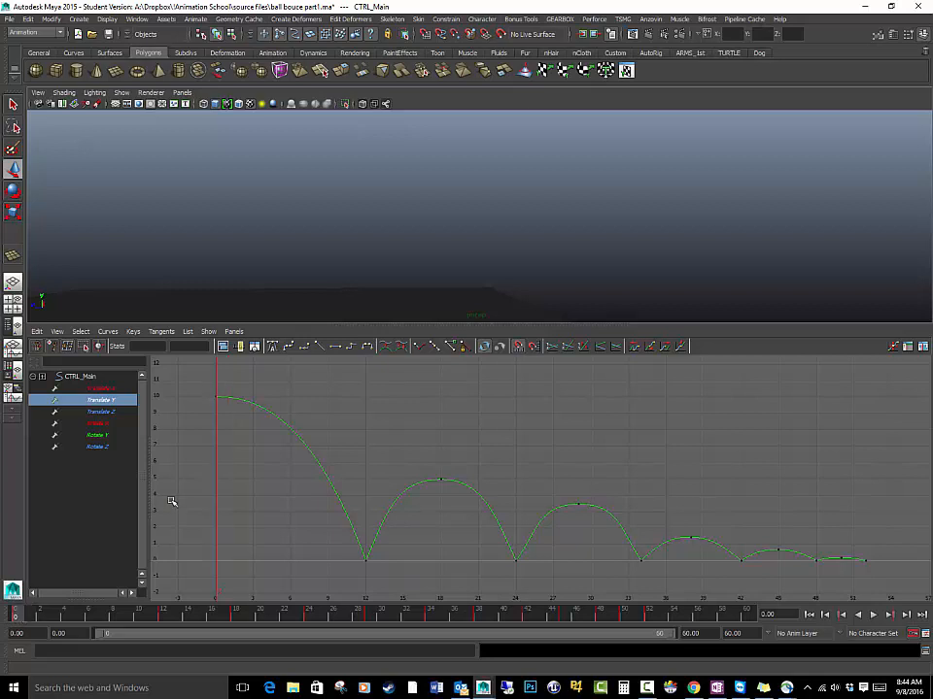
pyautogui.click(102, 412)
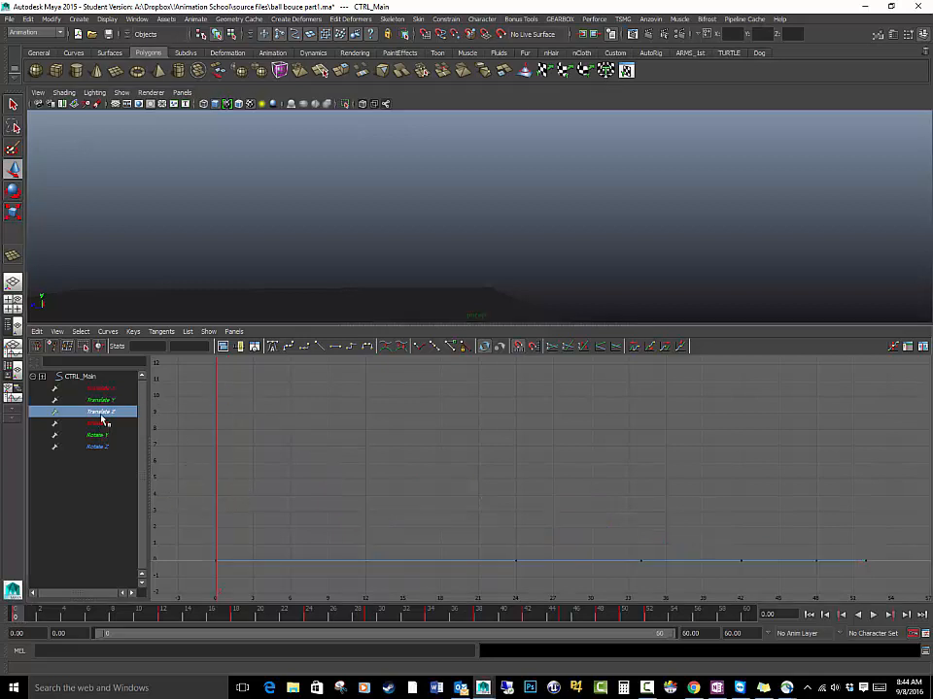
pyautogui.scroll(-5, 299, 253)
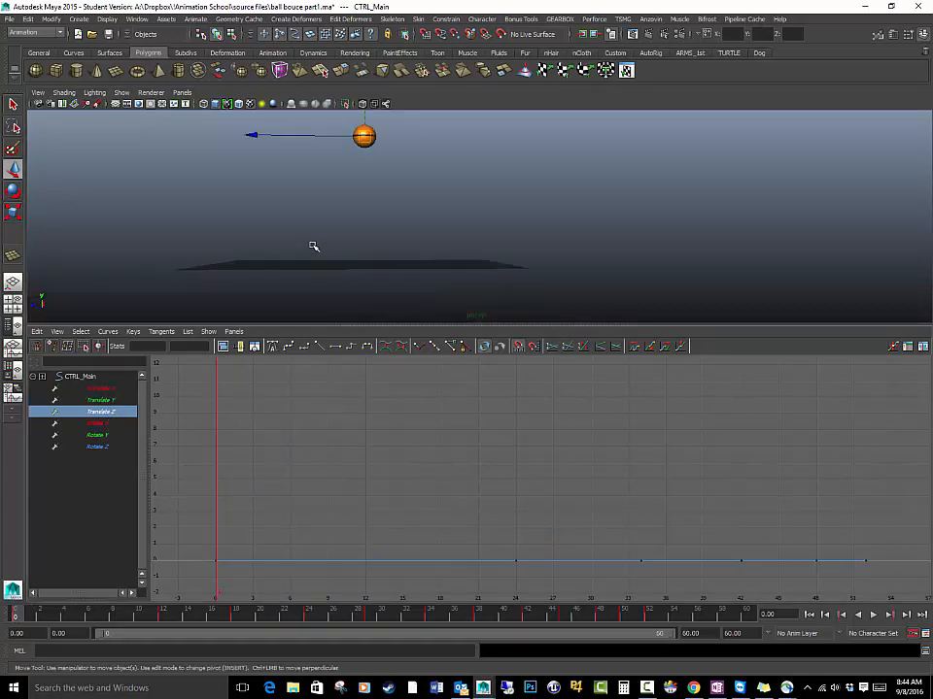
pyautogui.moveTo(255, 135); pyautogui.dragTo(437, 137)
pyautogui.press('s')
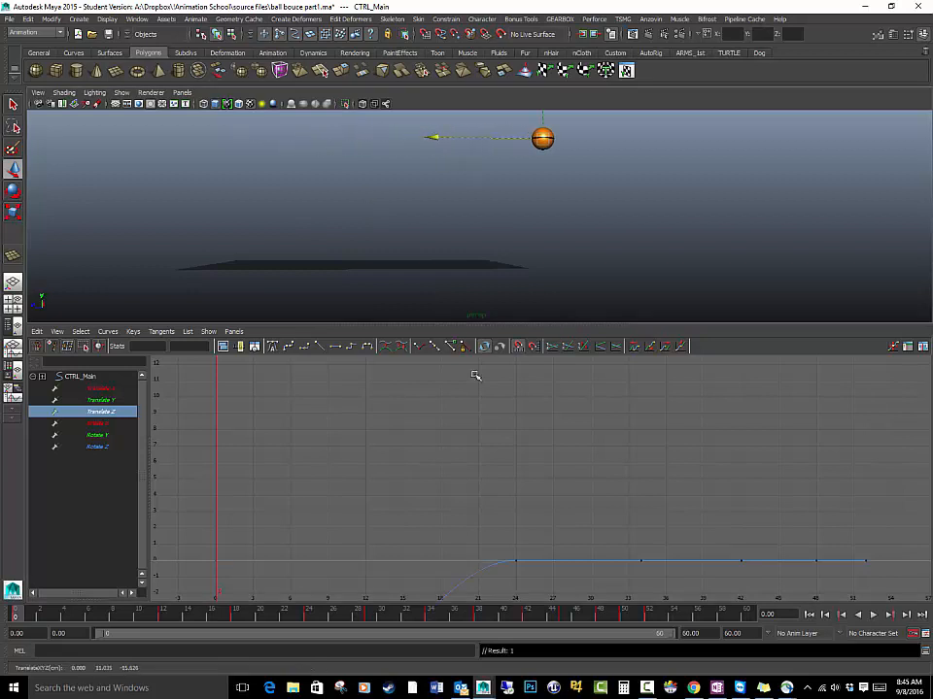
pyautogui.hotkey('ctrl', 'z')
pyautogui.hotkey('ctrl', 'z')
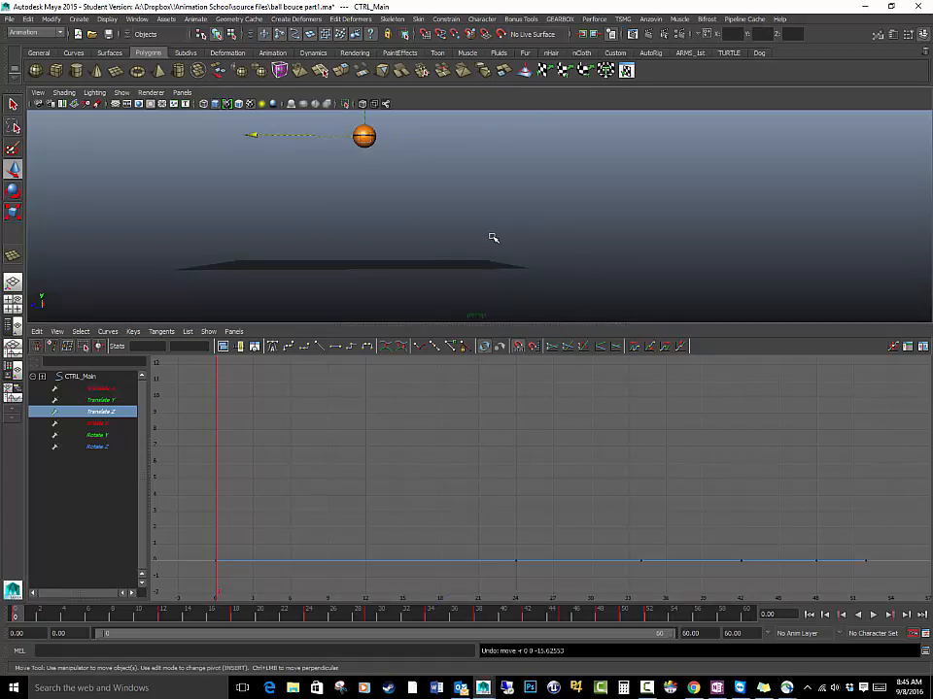
# Delete the intermediate Translate Z keys, keeping only the first key and the last key at frame 52
pyautogui.scroll(-3, 494, 238)
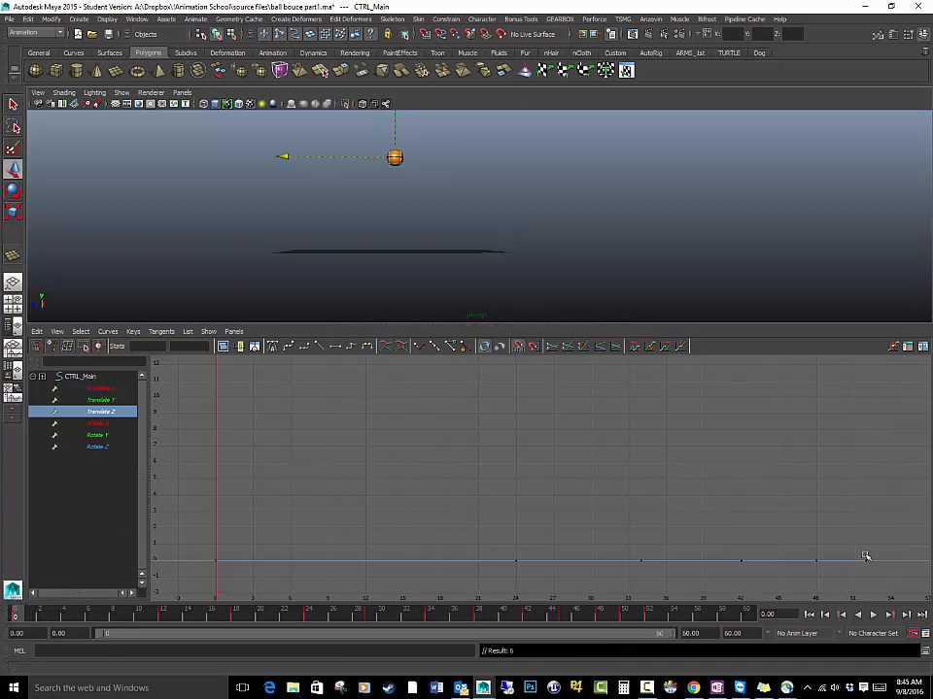
pyautogui.moveTo(873, 536); pyautogui.dragTo(887, 577)
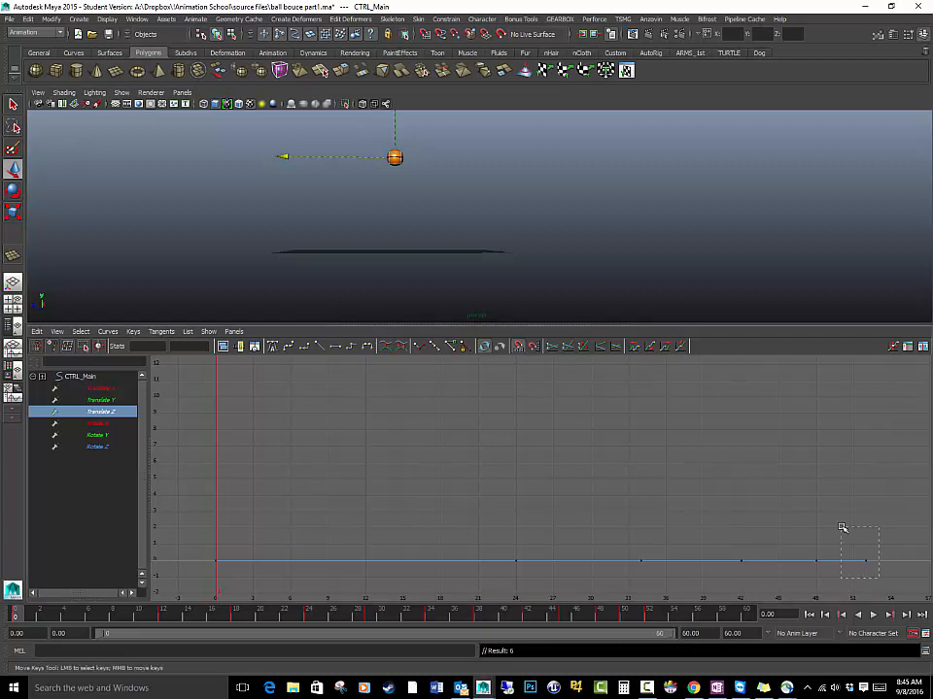
pyautogui.moveTo(843, 527); pyautogui.dragTo(842, 530)
pyautogui.moveTo(792, 580); pyautogui.dragTo(823, 578)
pyautogui.press('Delete')
pyautogui.moveTo(192, 537); pyautogui.dragTo(230, 586)
pyautogui.moveTo(232, 583); pyautogui.dragTo(308, 463, button='middle')
pyautogui.hotkey('ctrl', 'z')
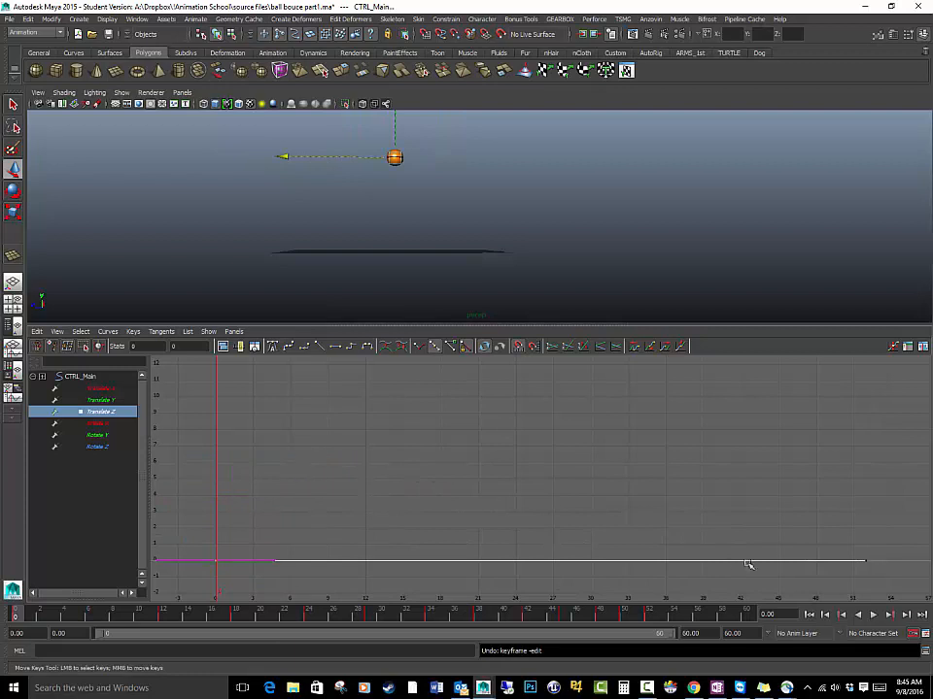
# Raise the last Translate Z key to about 11.13 at frame 51, playing the animation in between to check the ball's travel
pyautogui.moveTo(894, 584); pyautogui.dragTo(899, 589)
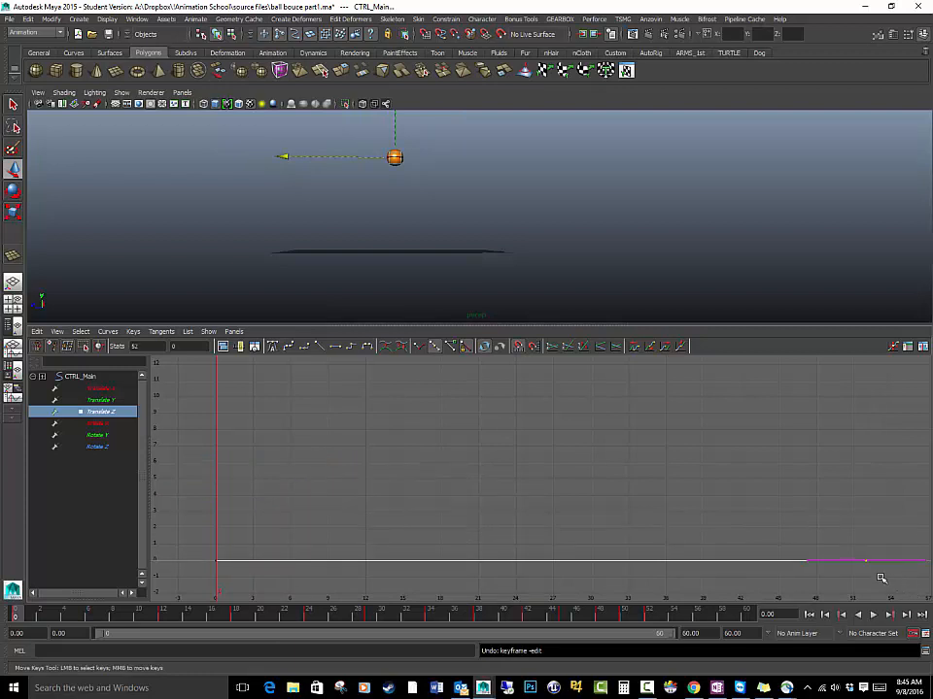
pyautogui.moveTo(880, 578); pyautogui.dragTo(879, 557, button='middle')
pyautogui.hotkey('alt', 'v')
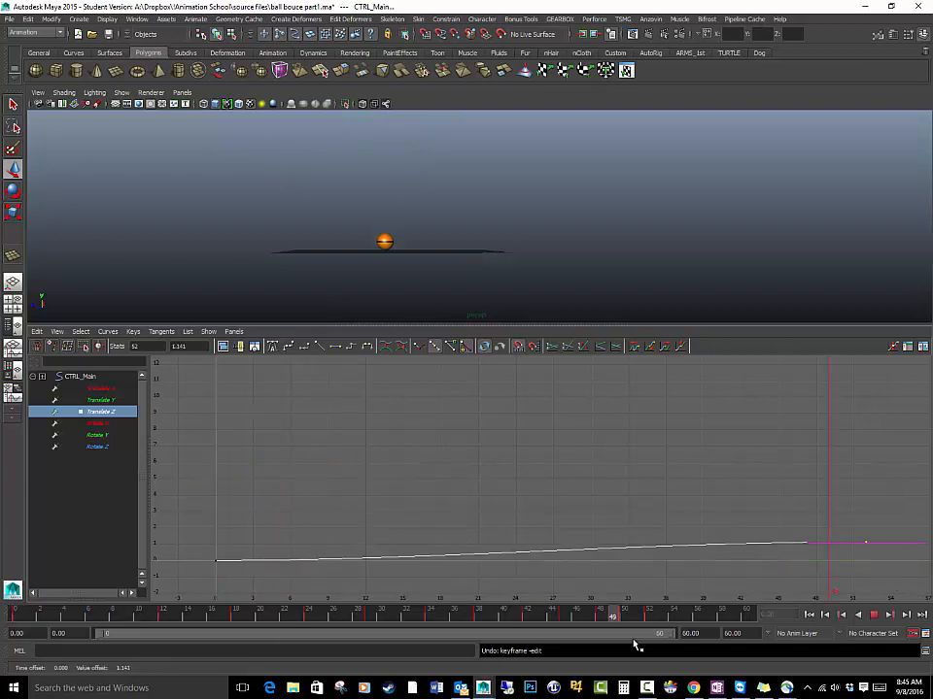
pyautogui.hotkey('alt', 'v')
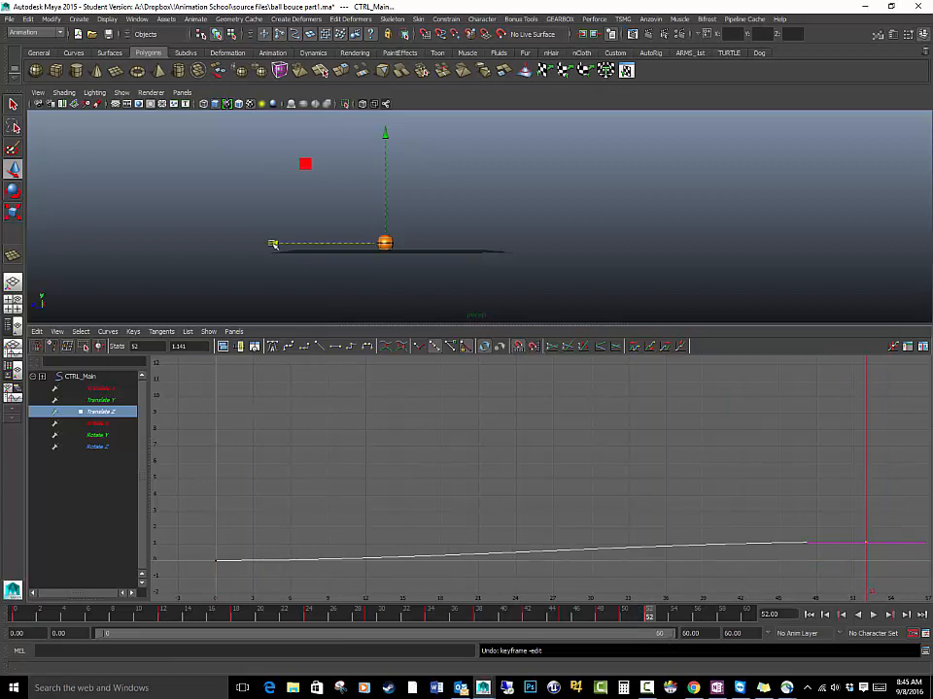
pyautogui.scroll(3, 446, 264)
pyautogui.keyDown('alt'); pyautogui.moveTo(439, 260); pyautogui.dragTo(506, 253, button='middle'); pyautogui.keyUp('alt')
pyautogui.scroll(1, 563, 290)
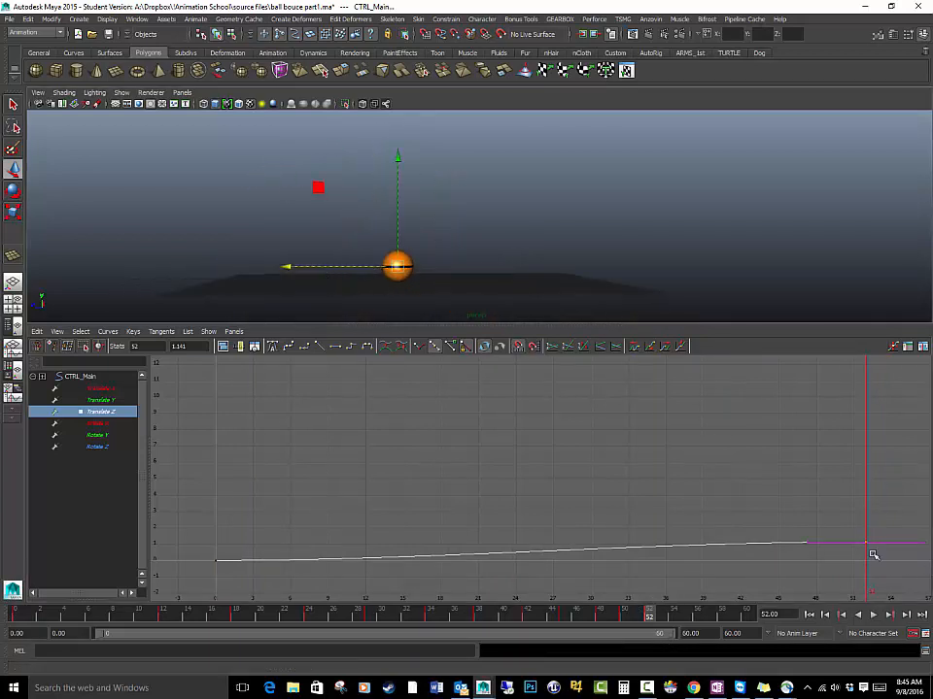
pyautogui.moveTo(873, 556); pyautogui.dragTo(860, 390, button='middle')
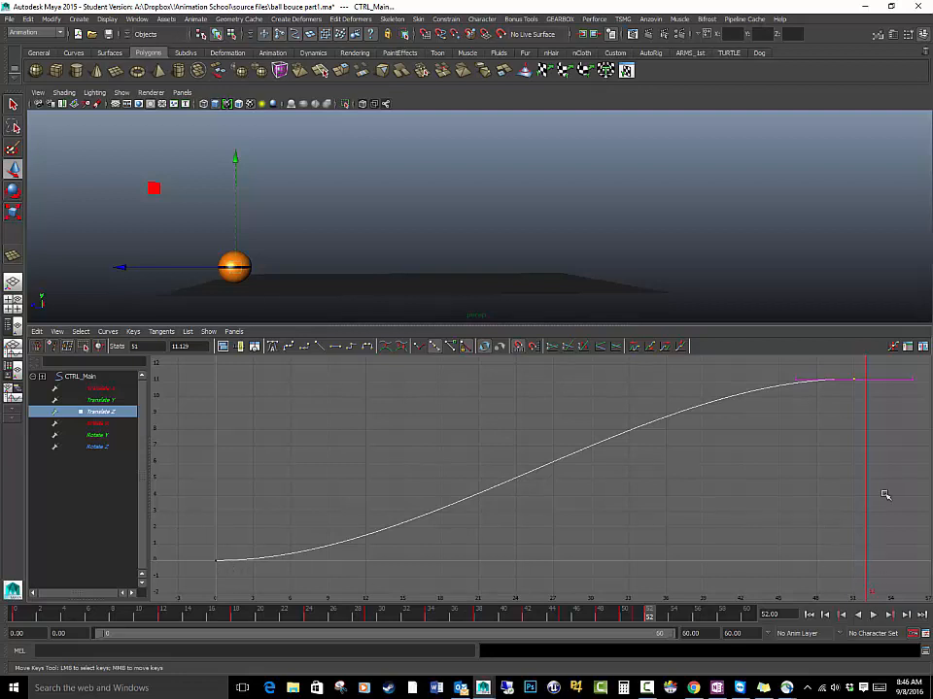
# Go to frame 51 and shift the last Translate Z key to frame 52
pyautogui.moveTo(648, 618); pyautogui.dragTo(636, 618)
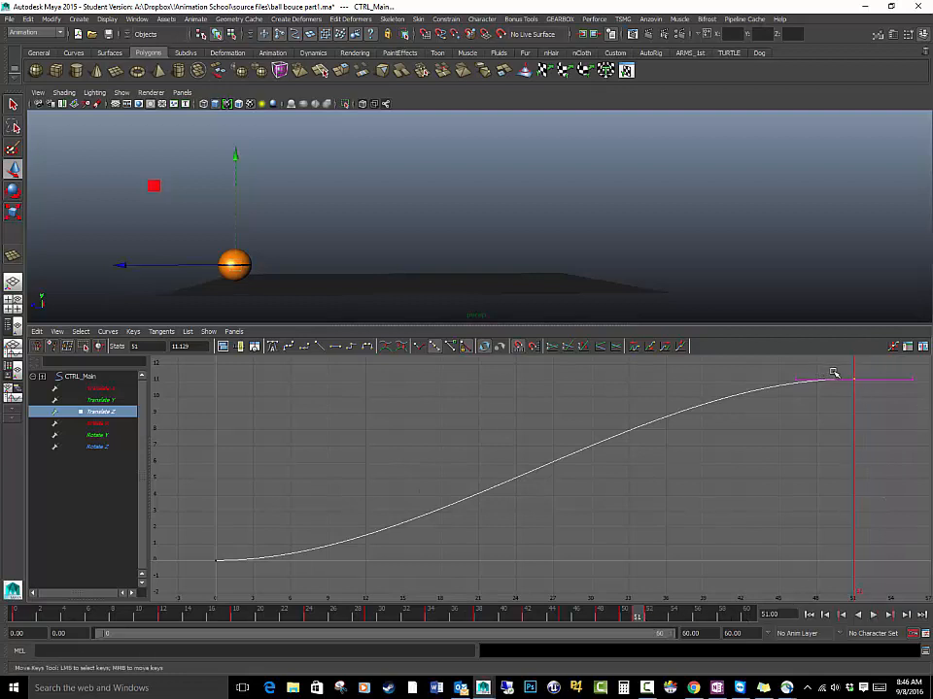
pyautogui.moveTo(833, 373); pyautogui.dragTo(879, 394, button='middle')
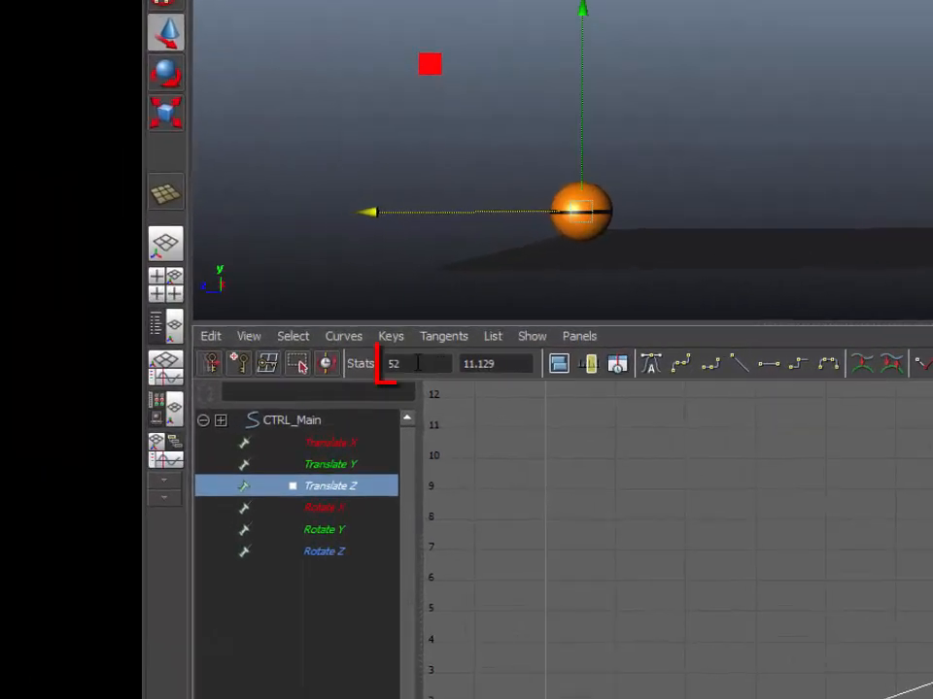
pyautogui.moveTo(525, 365); pyautogui.dragTo(387, 366)
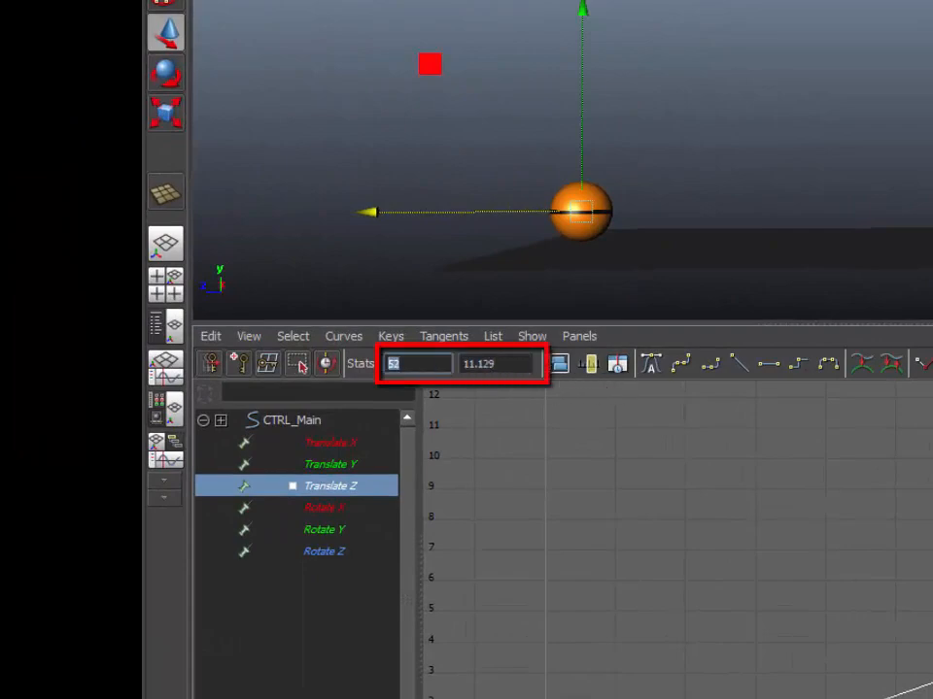
pyautogui.click(822, 456)
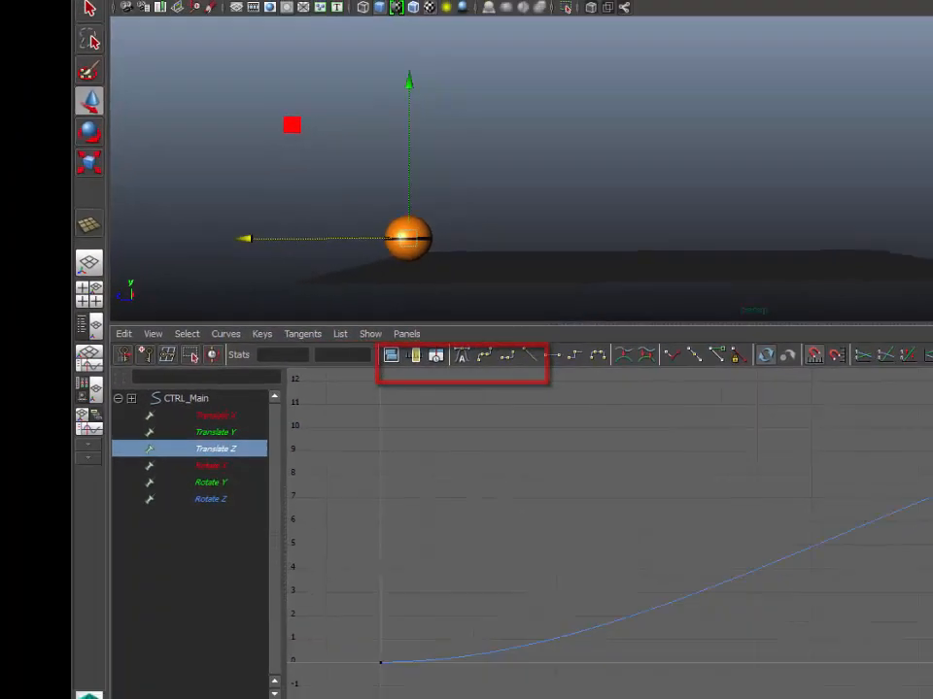
# Reselect the last Translate Z key and move it to frame 54, undoing the other trial moves
pyautogui.moveTo(842, 357); pyautogui.dragTo(902, 404)
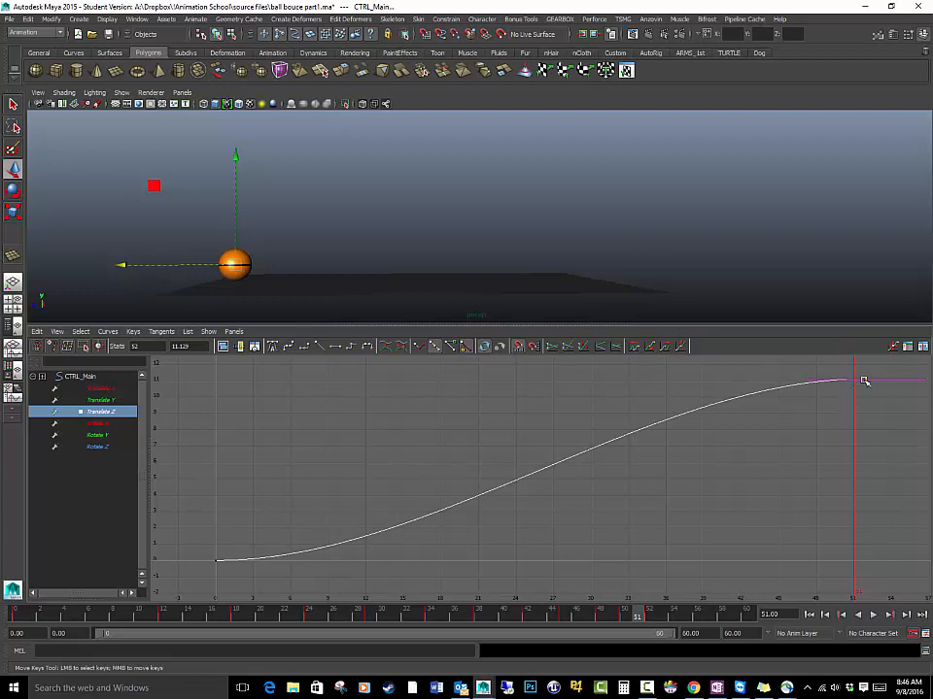
pyautogui.moveTo(858, 377); pyautogui.dragTo(882, 438, button='middle')
pyautogui.moveTo(832, 412); pyautogui.dragTo(855, 439, button='middle')
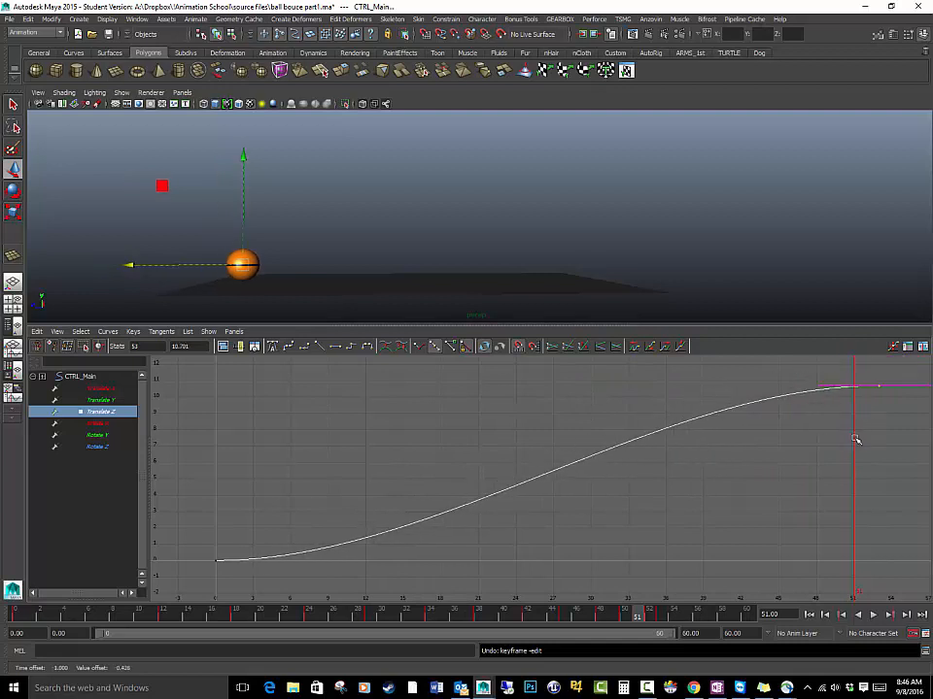
pyautogui.hotkey('ctrl', 'z')
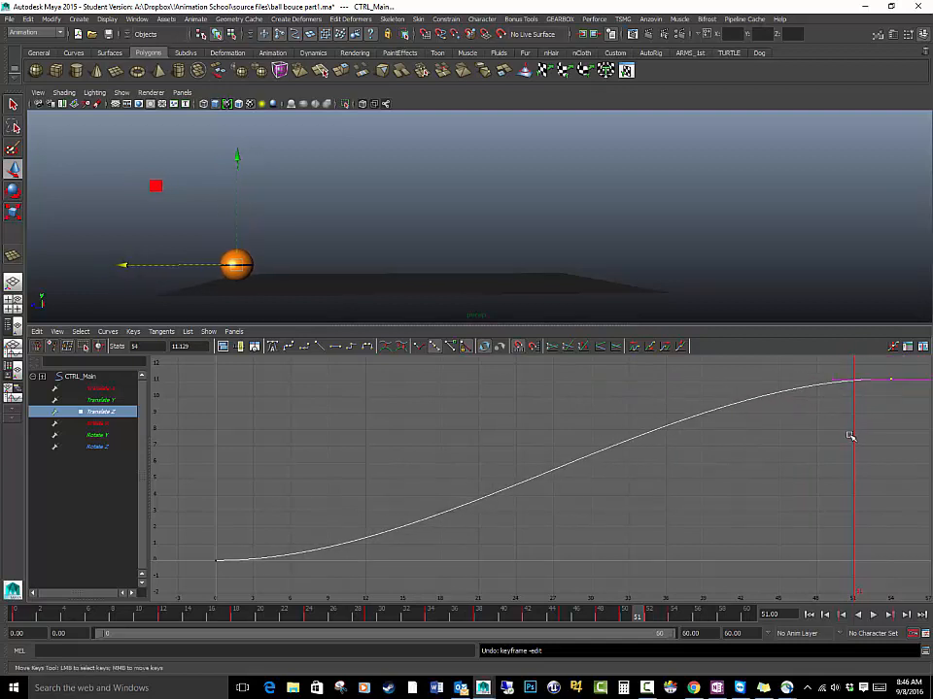
pyautogui.moveTo(847, 433); pyautogui.dragTo(821, 454, button='middle')
pyautogui.hotkey('ctrl', 'z')
# Play the animation to review the ball's forward travel across the ground
pyautogui.hotkey('alt', 'v')
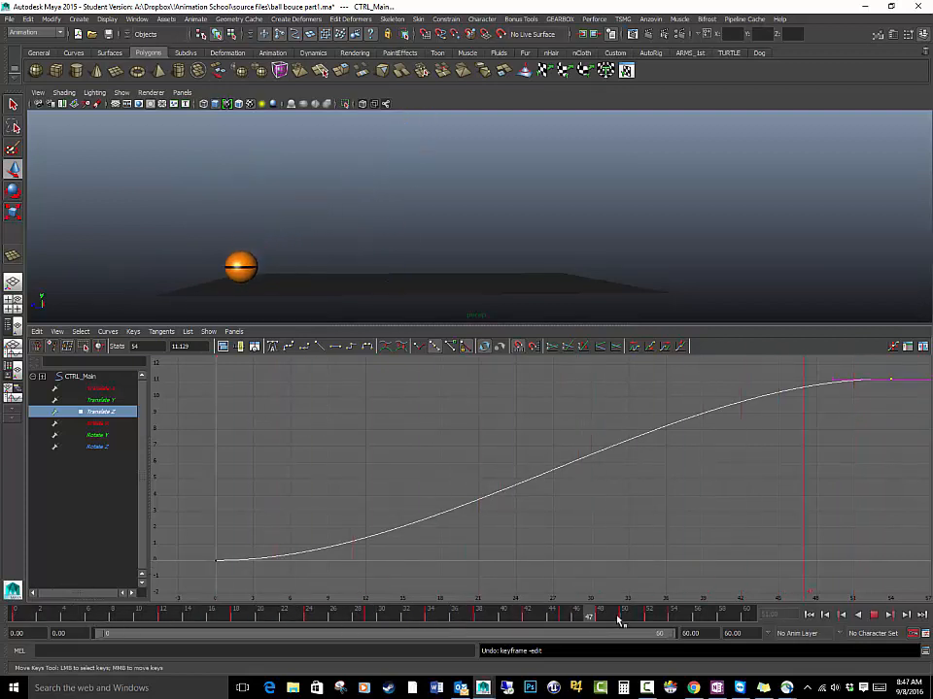
pyautogui.keyDown('alt'); pyautogui.moveTo(474, 270); pyautogui.dragTo(475, 263); pyautogui.keyUp('alt')
pyautogui.keyDown('alt'); pyautogui.moveTo(475, 262); pyautogui.dragTo(500, 283, button='middle'); pyautogui.keyUp('alt')
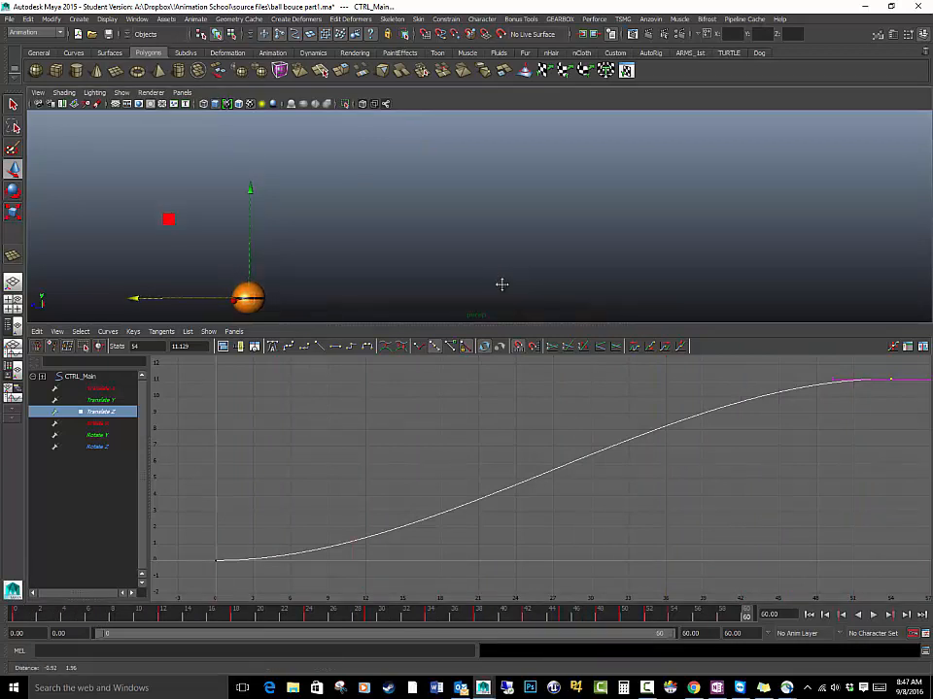
pyautogui.click(875, 618)
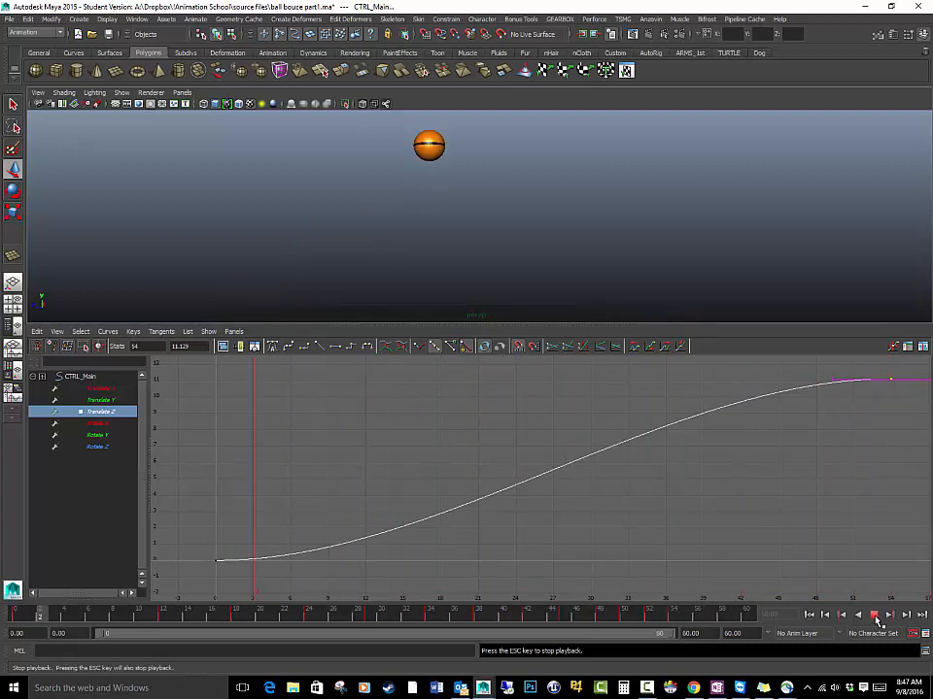
pyautogui.click(874, 616)
# Steepen the tangent of the first Translate Z key upward so the ball starts fast and slows toward the end
pyautogui.moveTo(212, 544); pyautogui.dragTo(262, 580)
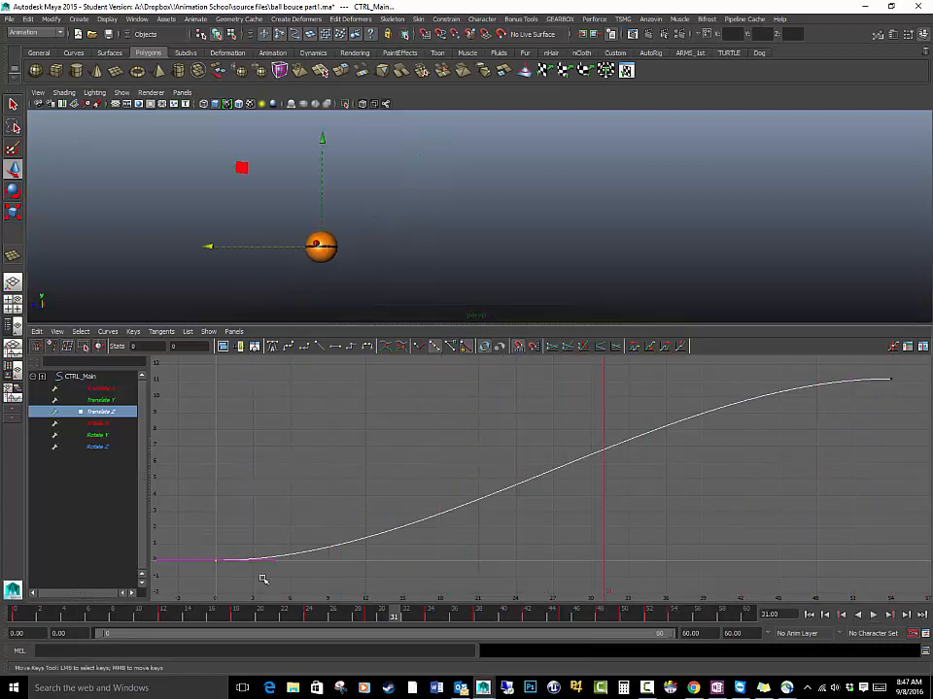
pyautogui.moveTo(276, 562); pyautogui.dragTo(316, 515, button='middle')
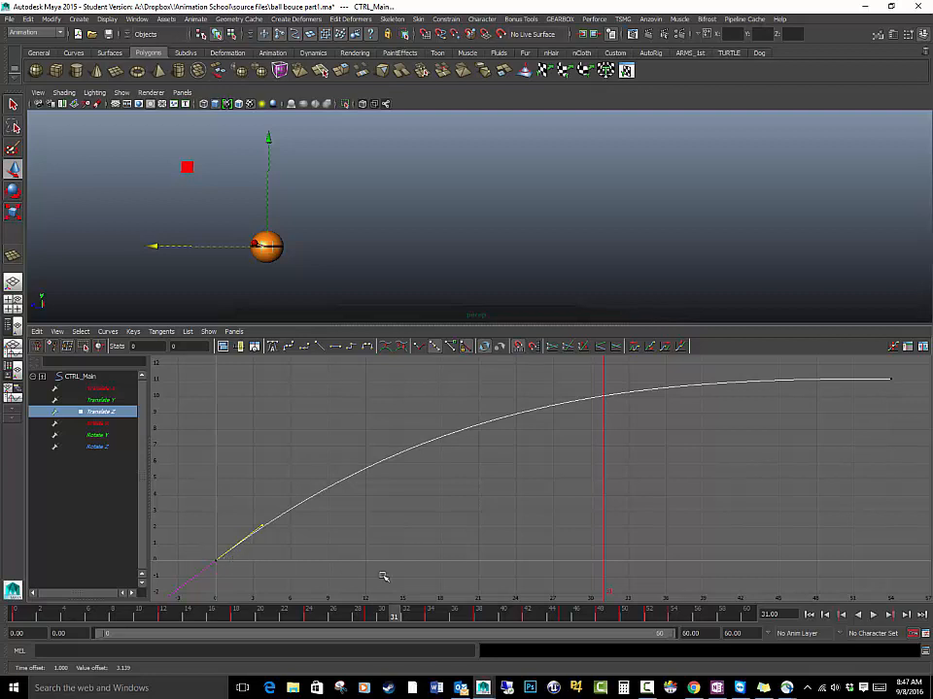
pyautogui.moveTo(378, 615); pyautogui.dragTo(371, 620)
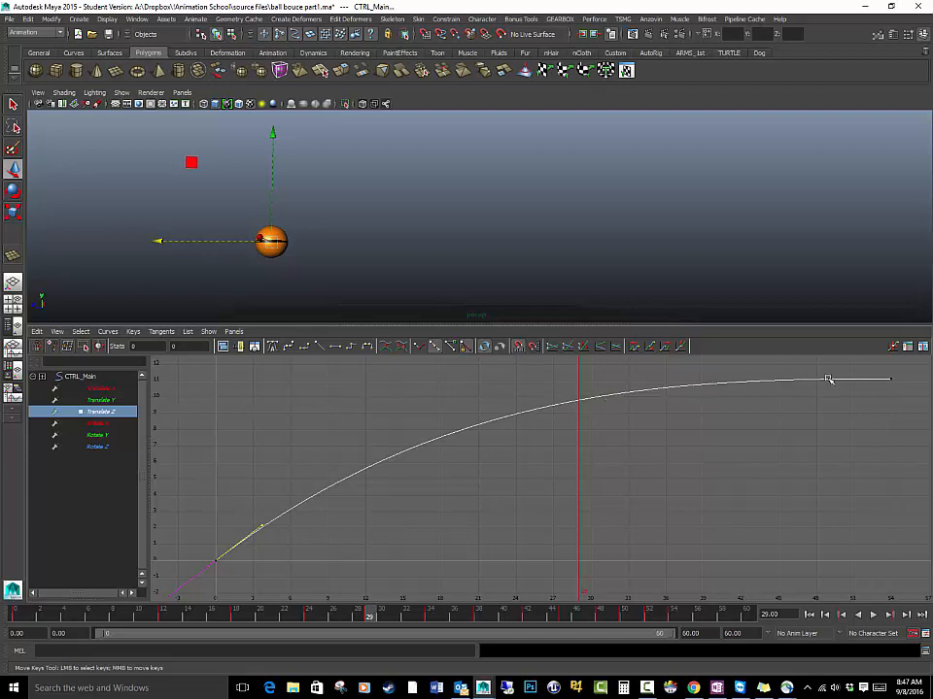
# Play and scrub through the animation to check how the ball slows down along Translate Z
pyautogui.click(874, 615)
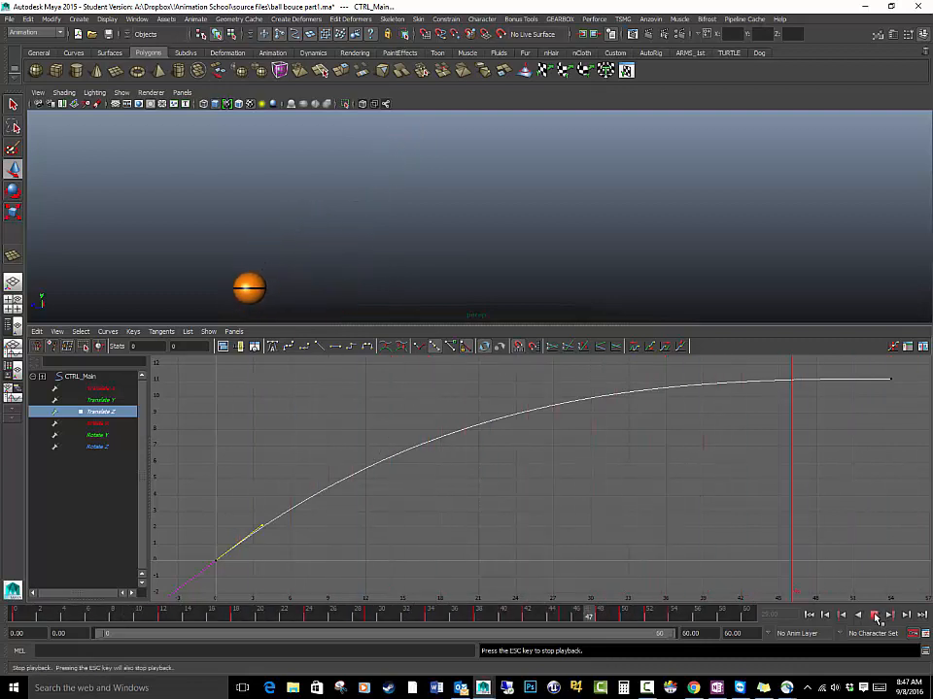
pyautogui.click(874, 616)
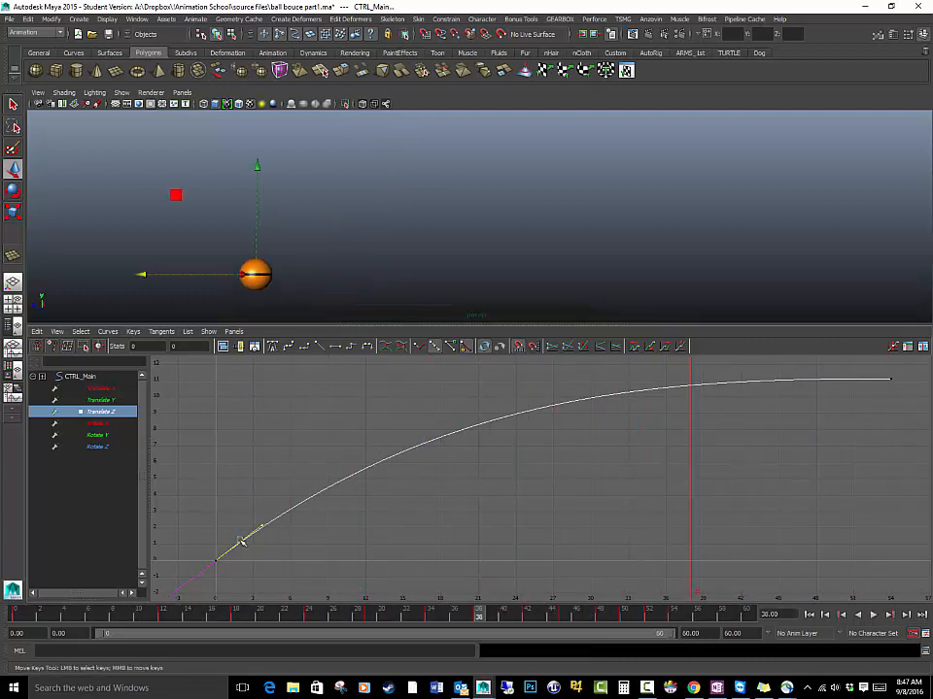
pyautogui.moveTo(223, 618); pyautogui.dragTo(748, 620)
pyautogui.click(873, 616)
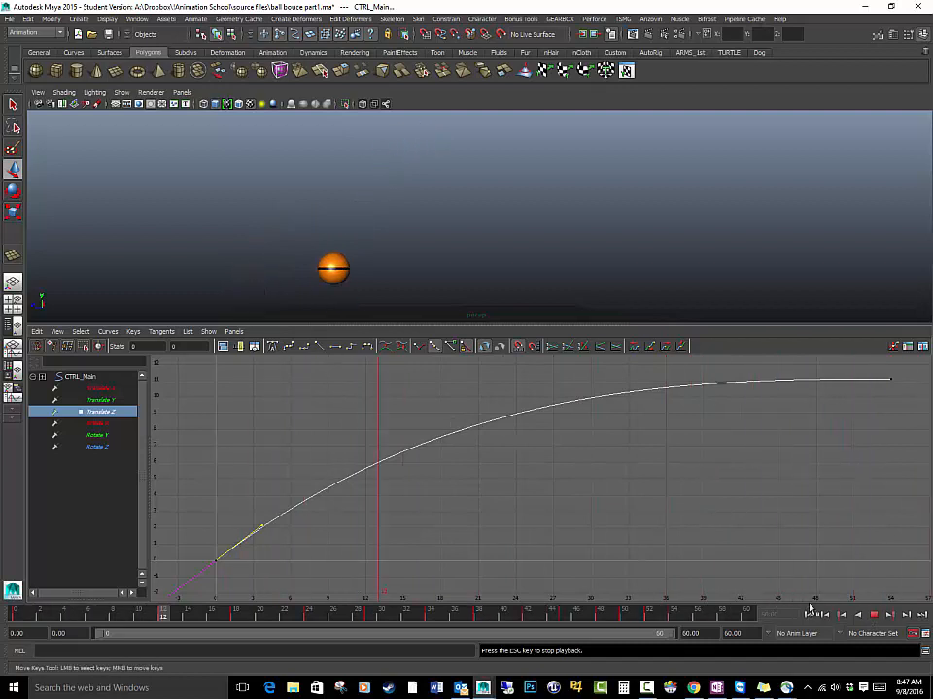
pyautogui.click(875, 615)
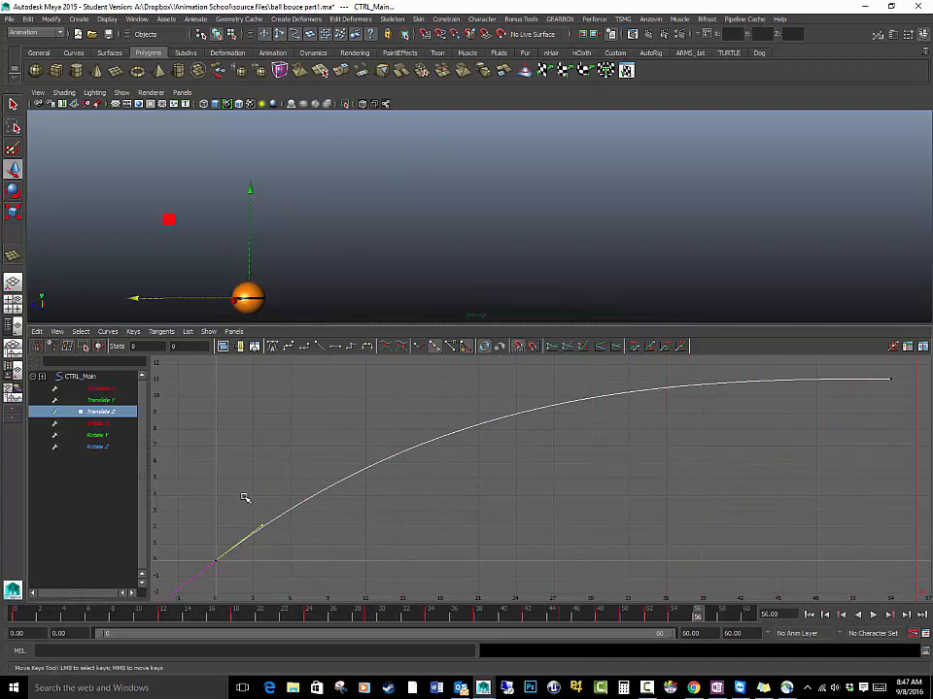
# Lower the slope of the first Translate Z key's tangent for a gentler slowdown and play the result
pyautogui.moveTo(267, 527); pyautogui.dragTo(285, 548, button='middle')
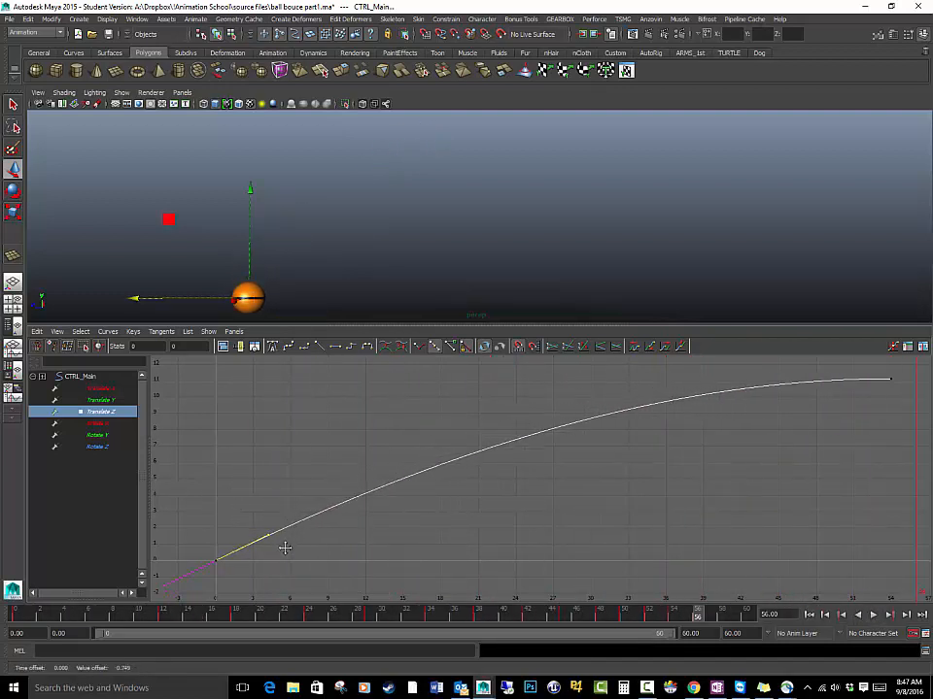
pyautogui.click(872, 615)
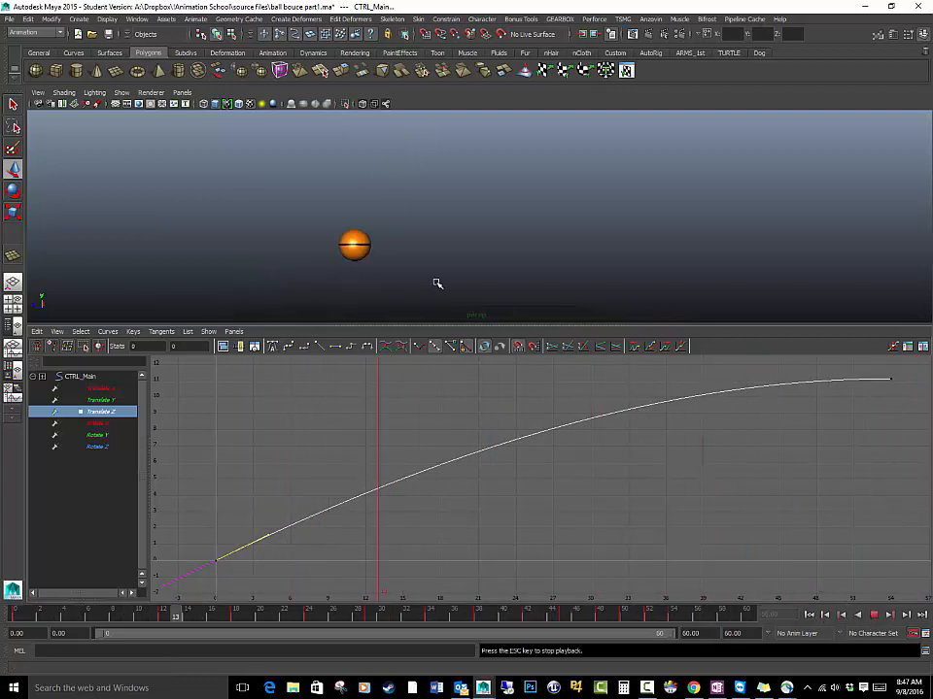
pyautogui.click(875, 616)
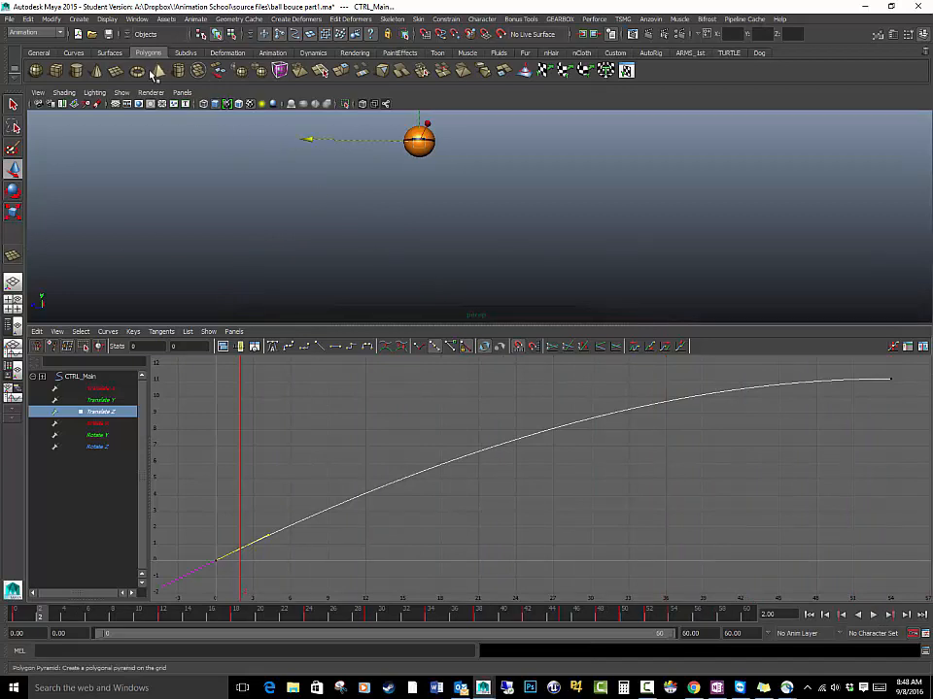
# Turn on the display of the ball's control curves in the perspective view
pyautogui.click(122, 93)
pyautogui.click(131, 146)
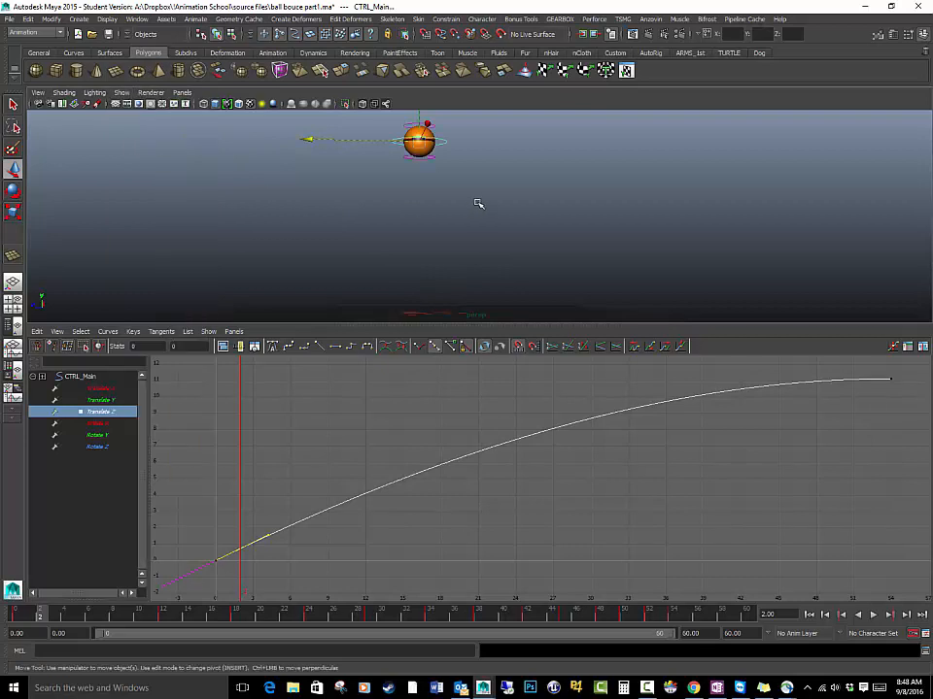
# Try rotating CTRL_Main forward about X by about 28.9 degrees at frame 2, isolate its Rotate X curve, and undo the rotation
pyautogui.keyDown('alt'); pyautogui.moveTo(478, 202); pyautogui.dragTo(495, 221, button='middle'); pyautogui.keyUp('alt')
pyautogui.click(487, 181)
pyautogui.click(433, 176)
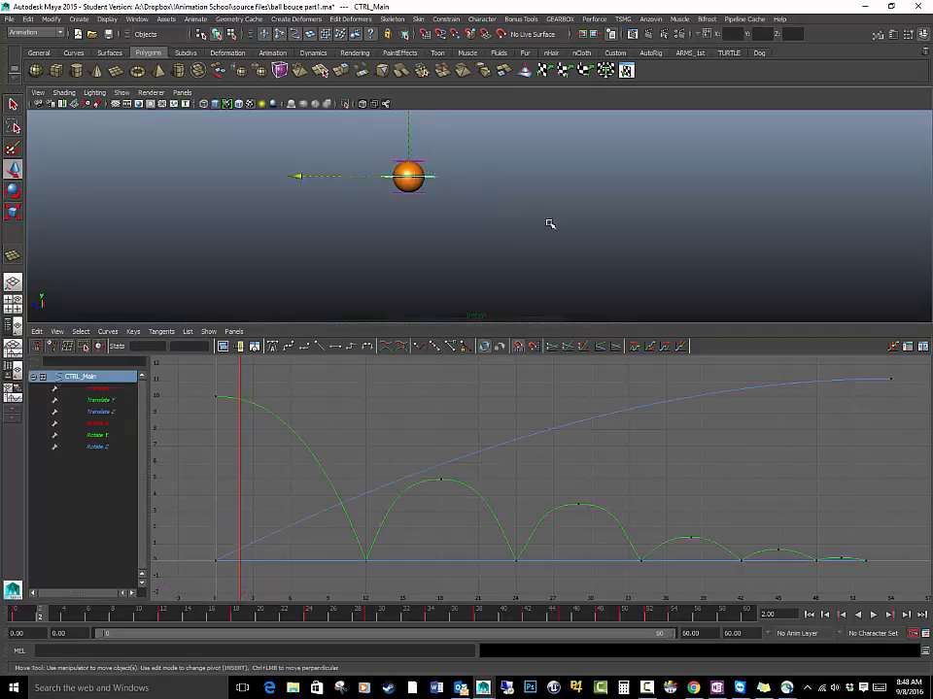
pyautogui.press('e')
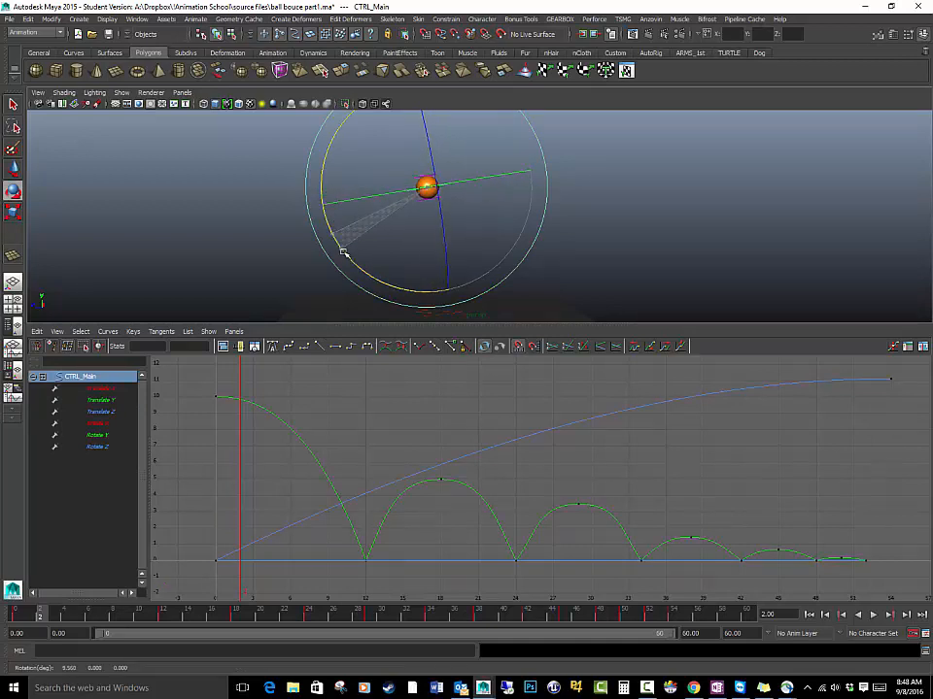
pyautogui.moveTo(342, 252); pyautogui.dragTo(366, 276)
pyautogui.click(98, 424)
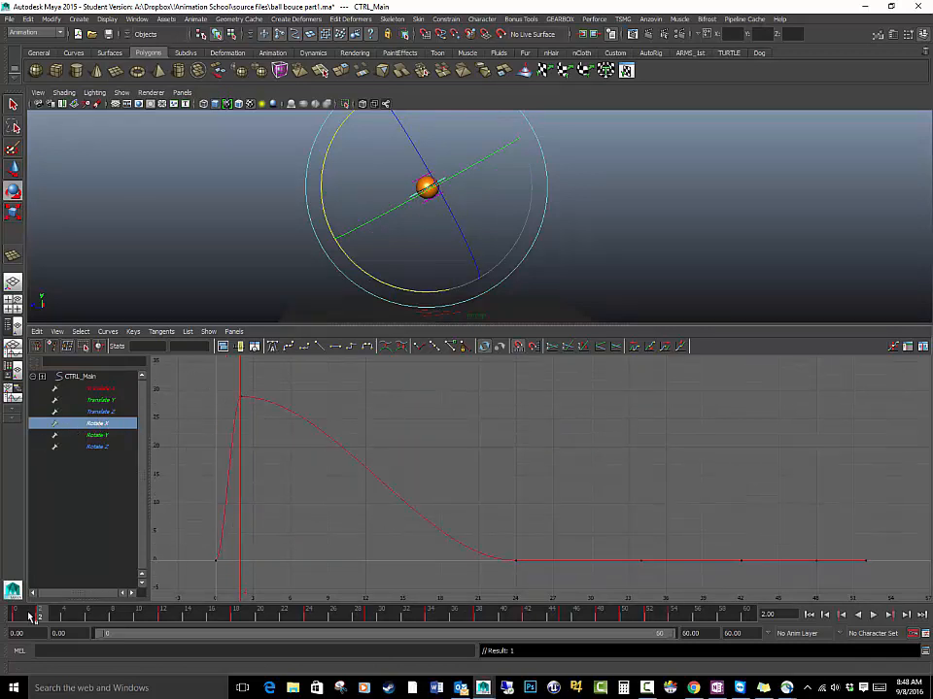
pyautogui.hotkey('ctrl', 'z')
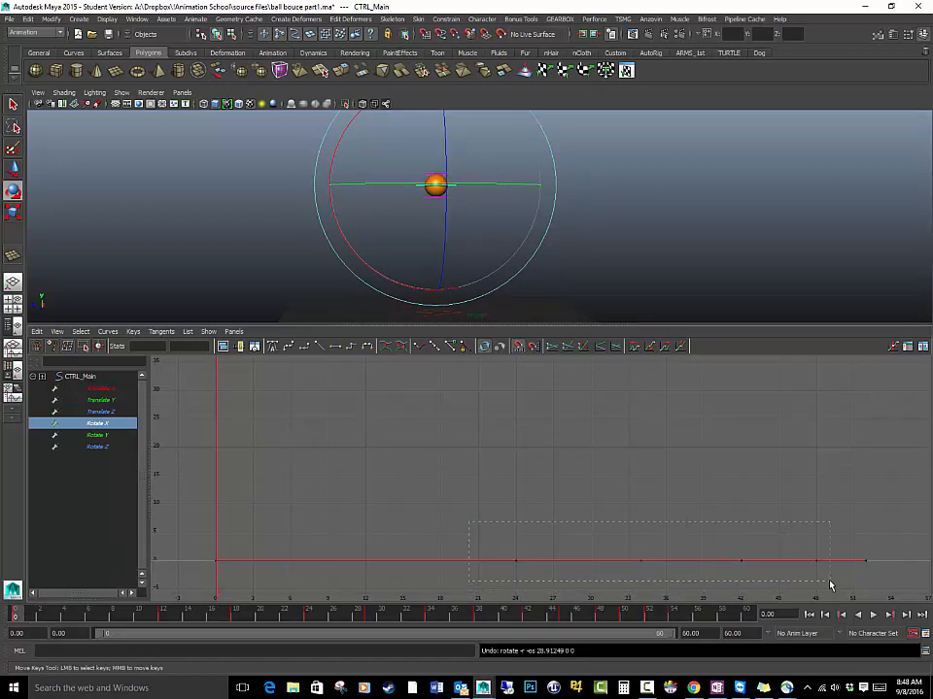
# Delete the Rotate X keys between the first and last ones, and raise the key at frame 52 to about 29.7
pyautogui.moveTo(828, 583); pyautogui.dragTo(827, 573)
pyautogui.press('Delete')
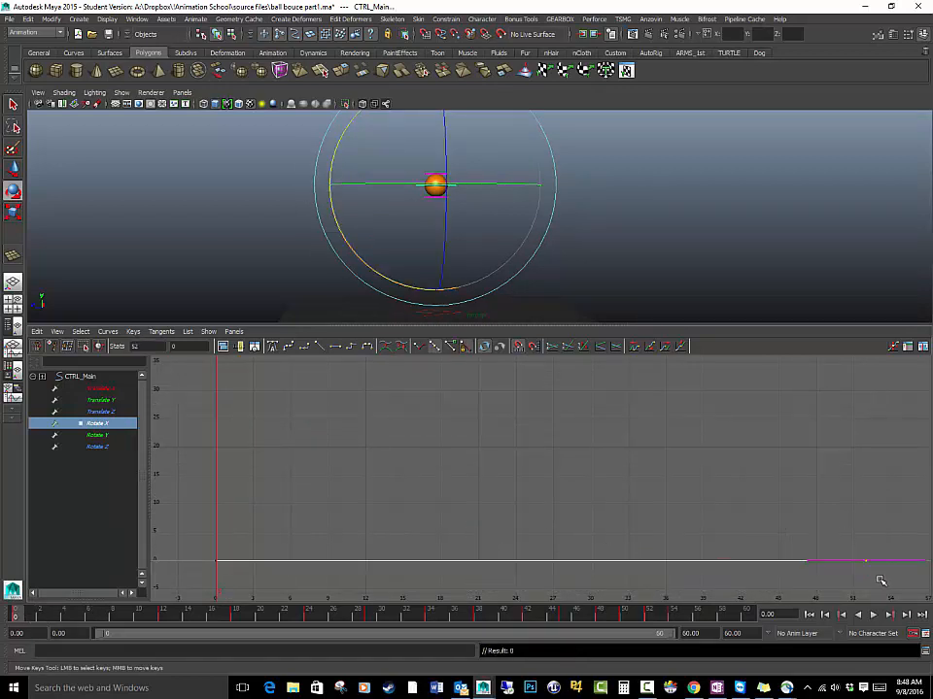
pyautogui.moveTo(875, 576); pyautogui.dragTo(857, 404, button='middle')
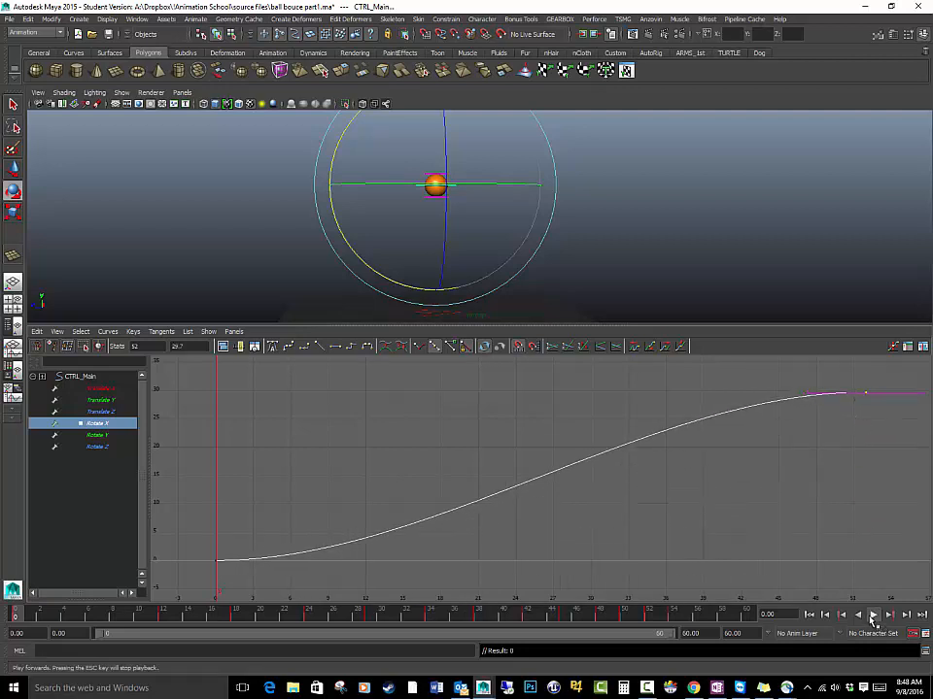
pyautogui.click(872, 616)
pyautogui.click(873, 616)
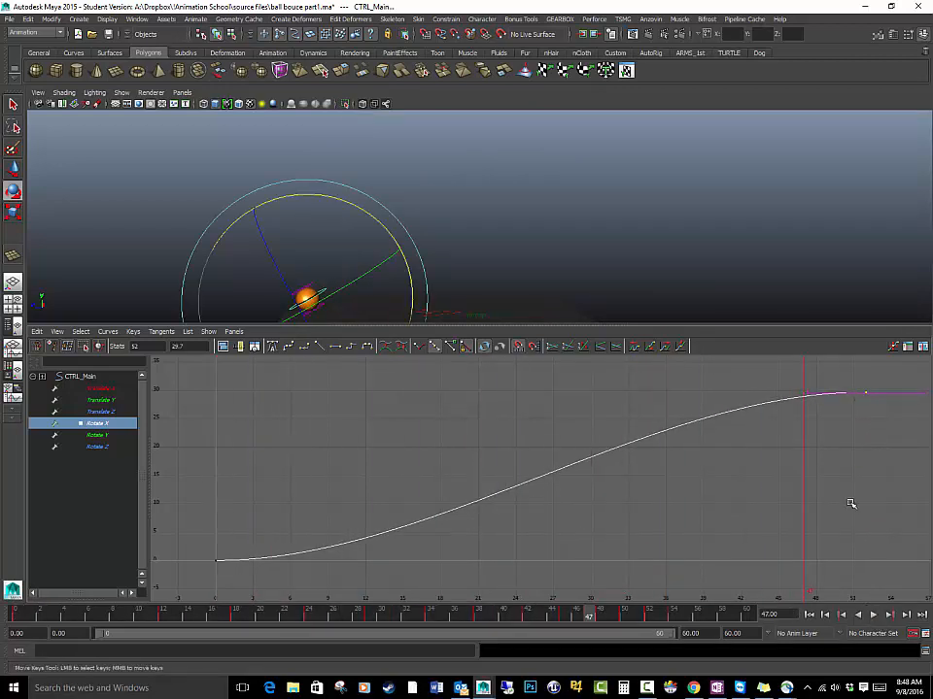
# Raise the last Rotate X key at frame 52 to about 177 and play the animation
pyautogui.scroll(-5, 754, 462)
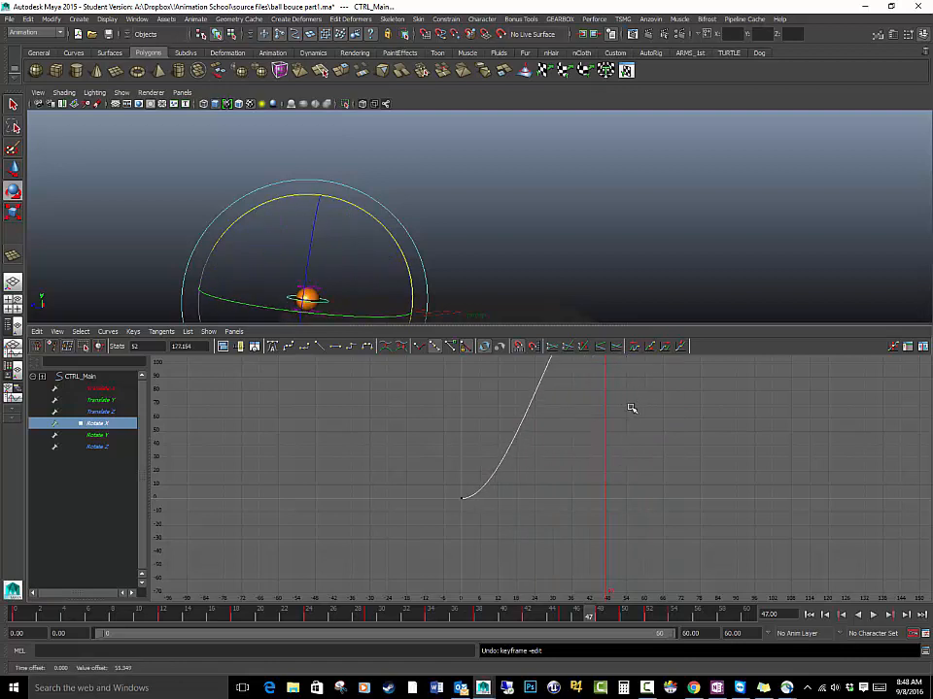
pyautogui.press('f')
pyautogui.click(874, 615)
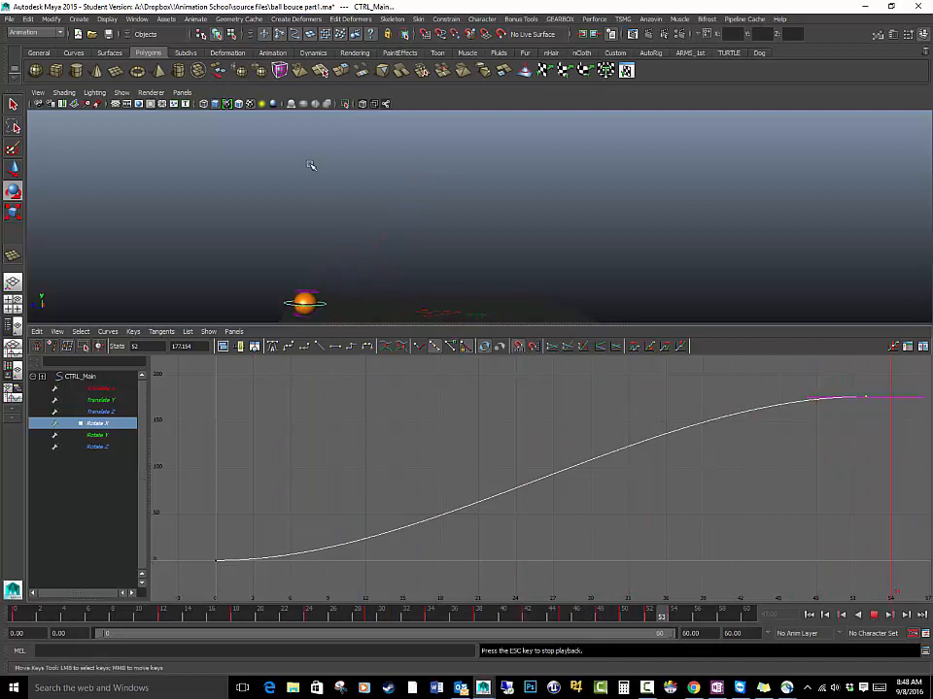
# Hide the control curves in the perspective view and maximize that view to watch the ball's rotation during playback
pyautogui.click(122, 93)
pyautogui.click(136, 144)
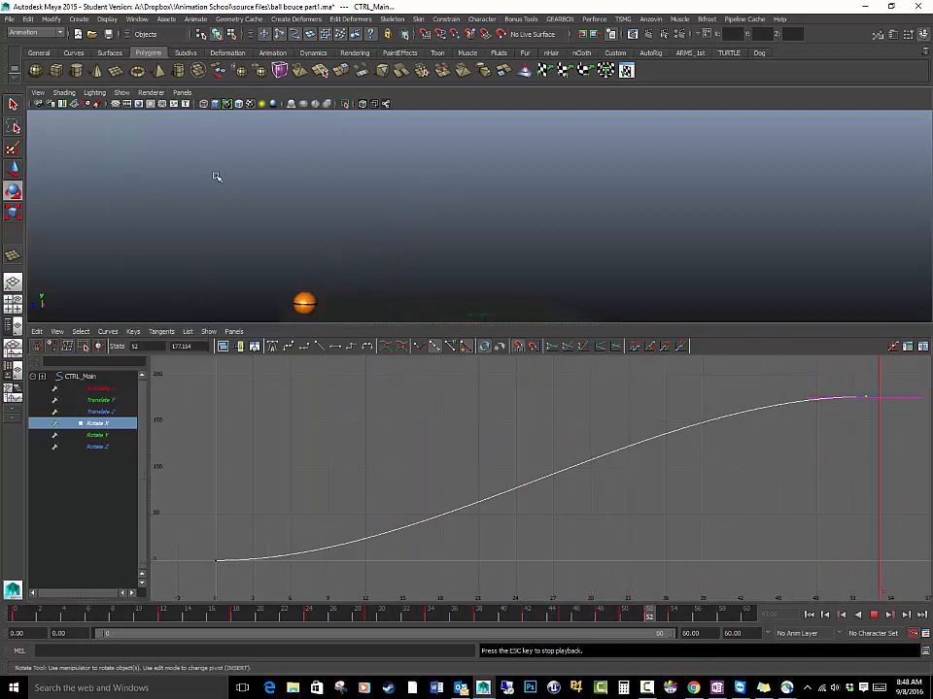
pyautogui.press('space')
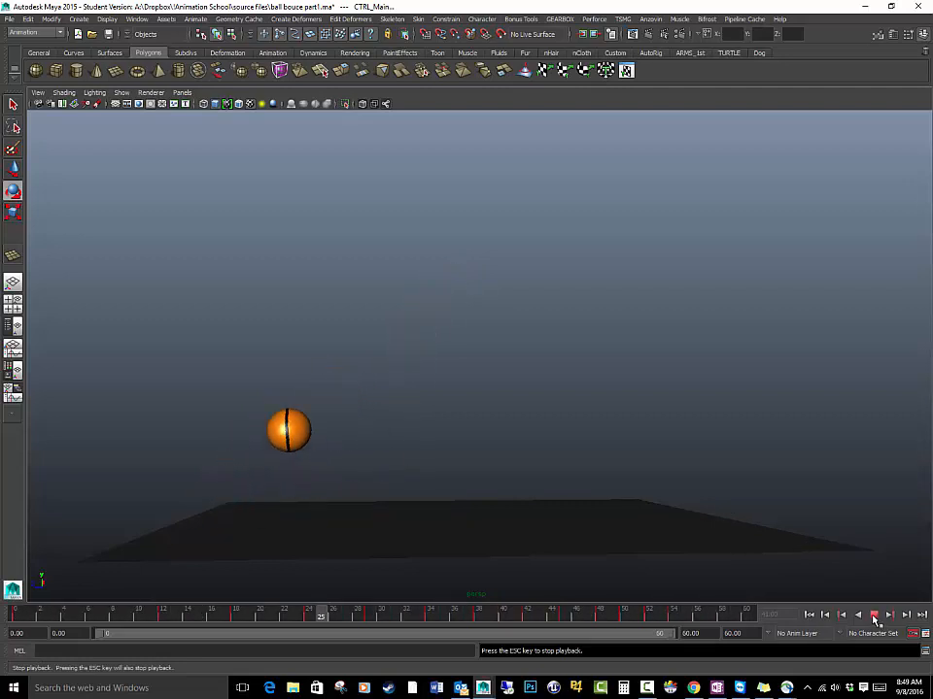
# Examine the whole Rotate X curve in the Graph Editor and compare it with playback in the maximized perspective view
pyautogui.press('space')
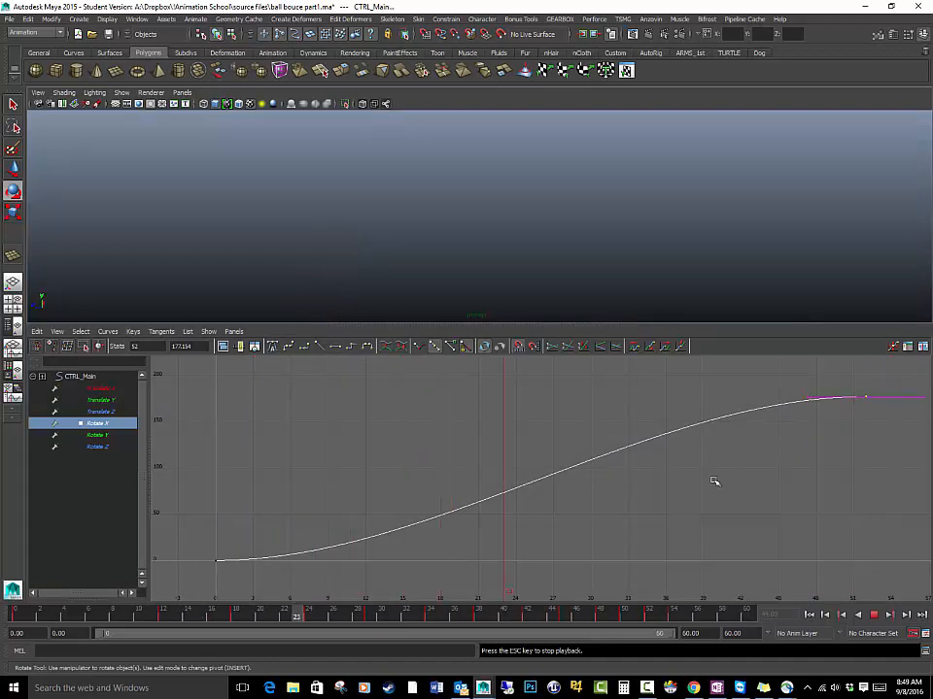
pyautogui.keyDown('alt'); pyautogui.moveTo(772, 470); pyautogui.dragTo(721, 467, button='middle'); pyautogui.keyUp('alt')
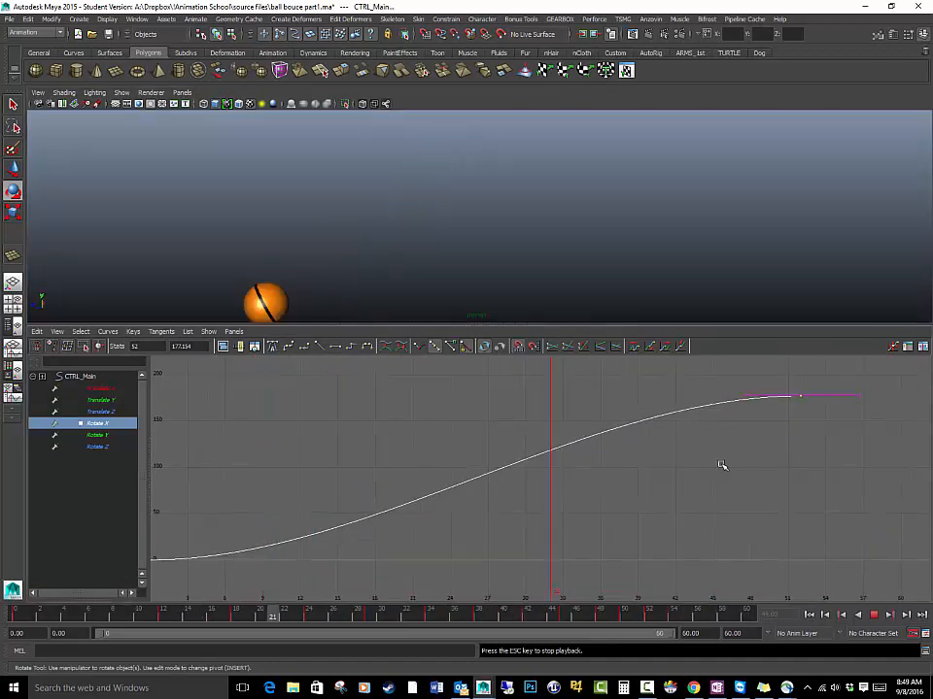
pyautogui.press('f')
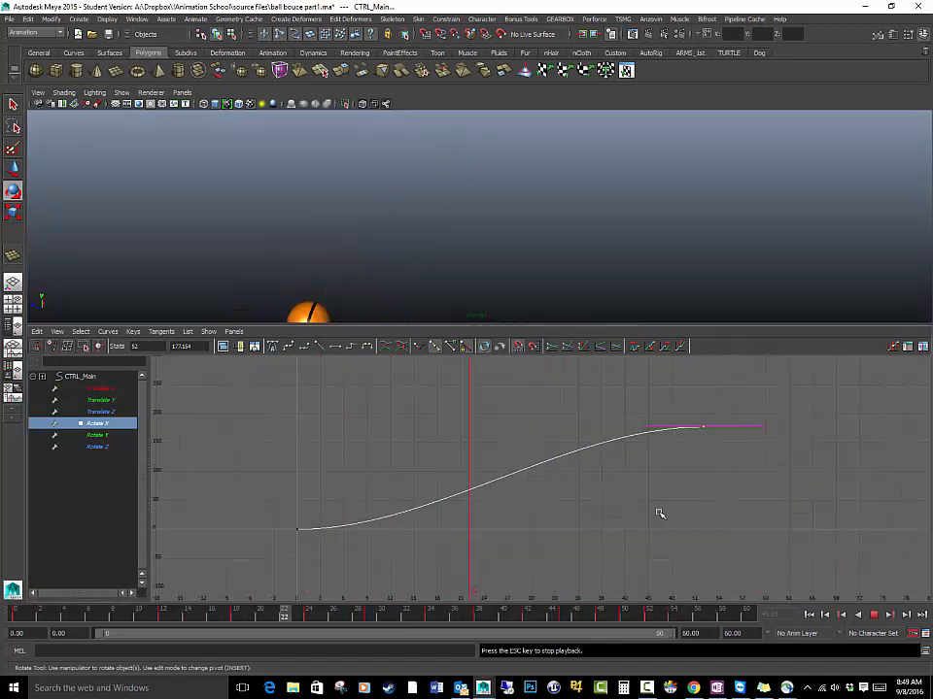
pyautogui.press('space')
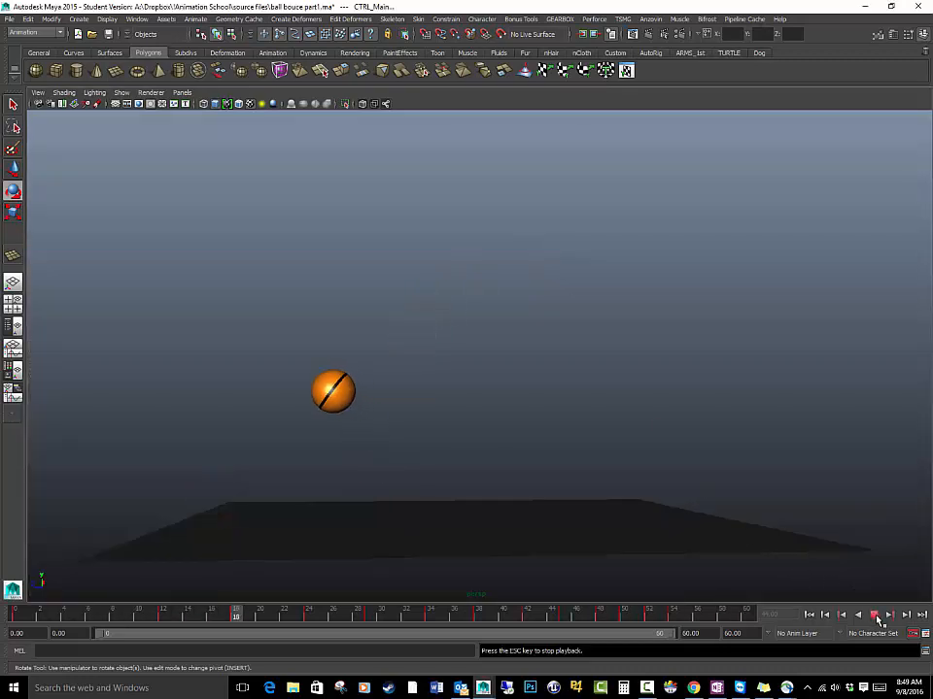